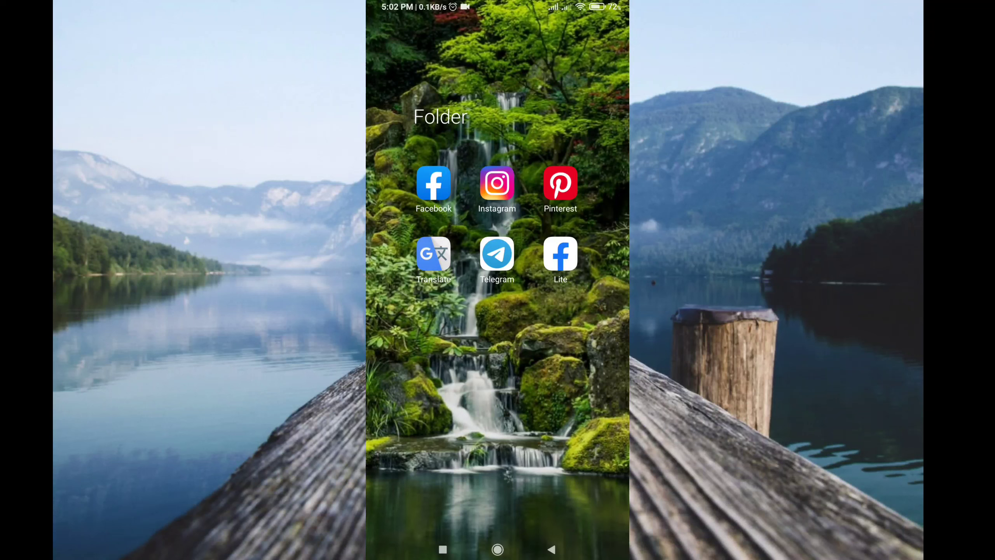
# Step: Check the Instagram profile and account list, then return to the home screen
pyautogui.click(497, 184)
pyautogui.click(603, 518)
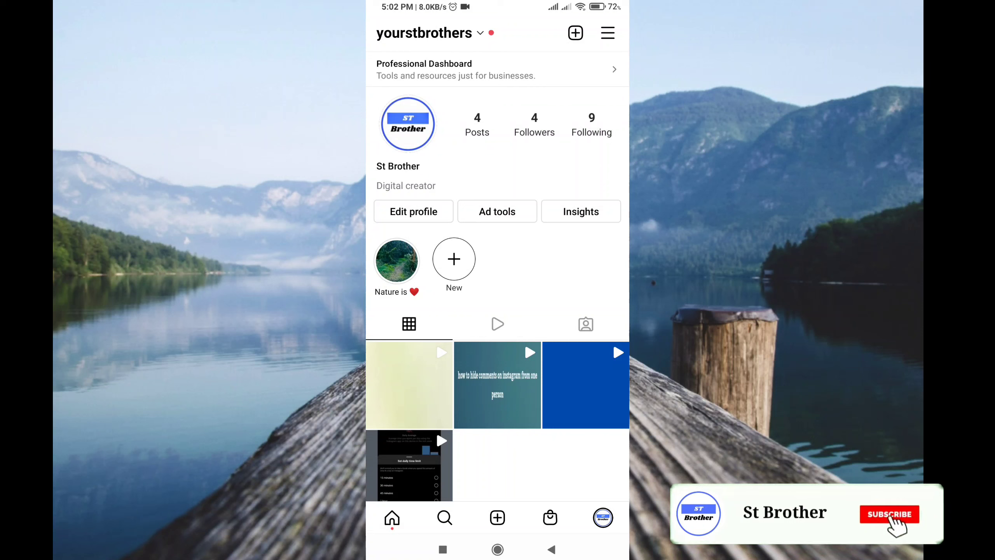
pyautogui.click(432, 32)
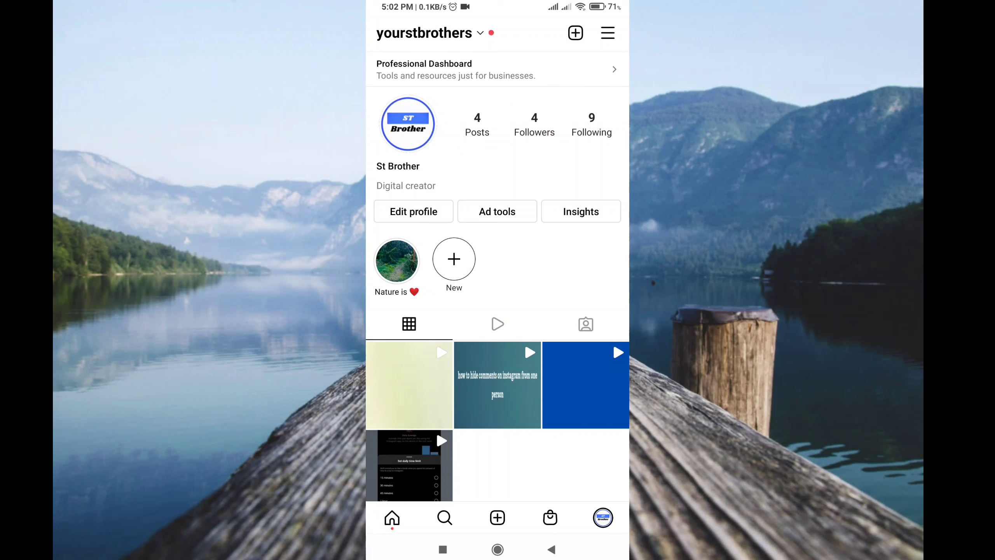
pyautogui.click(498, 549)
pyautogui.click(497, 549)
# Step: Open AddMeFast in Chrome and fill the Sign In form with email and saved password
pyautogui.click(591, 509)
pyautogui.click(602, 73)
pyautogui.click(501, 141)
pyautogui.write('osk')
pyautogui.click(467, 167)
pyautogui.click(412, 142)
# Step: Log in to AddMeFast, reaching the 212-point Instagram Followers task page
pyautogui.click(555, 168)
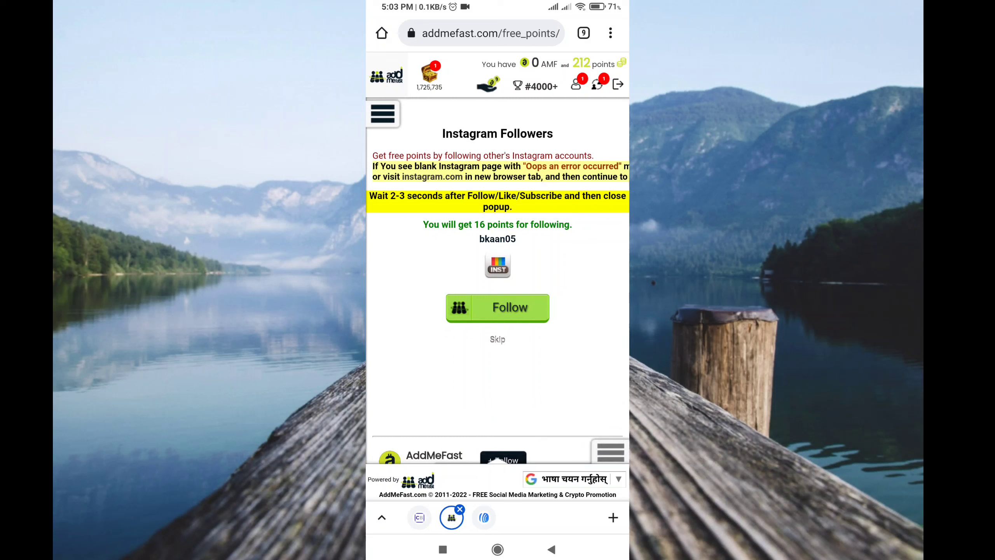
# Step: Add a new entry under My Sites with type Instagram Followers
pyautogui.click(383, 115)
pyautogui.click(400, 139)
pyautogui.scroll(-3, 497, 311)
pyautogui.scroll(3, 531, 188)
pyautogui.click(534, 200)
pyautogui.click(596, 187)
pyautogui.scroll(-2, 497, 311)
pyautogui.scroll(-1, 530, 190)
pyautogui.scroll(-3, 529, 191)
pyautogui.scroll(-3, 528, 257)
pyautogui.scroll(-1, 546, 174)
pyautogui.scroll(8, 546, 174)
pyautogui.click(498, 342)
pyautogui.scroll(-2, 498, 311)
# Step: Keep WORLDWIDE targeting enabled for the new site and focus the Username field
pyautogui.click(596, 193)
pyautogui.click(448, 177)
pyautogui.click(523, 197)
pyautogui.click(448, 177)
pyautogui.scroll(-1, 497, 311)
pyautogui.click(532, 144)
pyautogui.scroll(-2, 498, 234)
pyautogui.press('Escape')
pyautogui.scroll(-2, 498, 311)
# Step: Clear the old CPC value of 25 to enter 15
pyautogui.click(483, 249)
pyautogui.press('BackSpace')
pyautogui.press('BackSpace')
pyautogui.click(386, 513)
pyautogui.write('15')
pyautogui.scroll(-2, 498, 210)
# Step: Open the side menu from the site form and dismiss the on-screen keyboard
pyautogui.click(486, 252)
pyautogui.click(382, 115)
pyautogui.click(552, 549)
pyautogui.scroll(-3, 443, 311)
pyautogui.scroll(-3, 444, 311)
pyautogui.scroll(2, 443, 312)
pyautogui.scroll(3, 443, 311)
pyautogui.scroll(-2, 440, 311)
pyautogui.scroll(-2, 412, 296)
pyautogui.scroll(-2, 412, 295)
pyautogui.scroll(-1, 413, 296)
pyautogui.scroll(-2, 413, 264)
pyautogui.scroll(-1, 412, 326)
pyautogui.scroll(2, 412, 233)
pyautogui.scroll(2, 420, 373)
pyautogui.scroll(2, 428, 281)
pyautogui.scroll(-2, 430, 393)
pyautogui.scroll(3, 429, 311)
pyautogui.scroll(2, 443, 311)
# Step: Go to the Instagram Followers FREE Points task from the side menu
pyautogui.click(397, 139)
pyautogui.click(383, 114)
pyautogui.scroll(-3, 444, 312)
pyautogui.scroll(-3, 473, 233)
pyautogui.scroll(-3, 482, 311)
pyautogui.scroll(-2, 488, 266)
pyautogui.scroll(-2, 479, 323)
pyautogui.scroll(3, 467, 350)
pyautogui.click(440, 155)
# Step: Follow the first offered account in Instagram and confirm the follow in AddMeFast
pyautogui.click(510, 307)
pyautogui.click(559, 395)
pyautogui.click(427, 182)
pyautogui.click(552, 551)
pyautogui.click(552, 551)
pyautogui.click(552, 550)
pyautogui.click(498, 316)
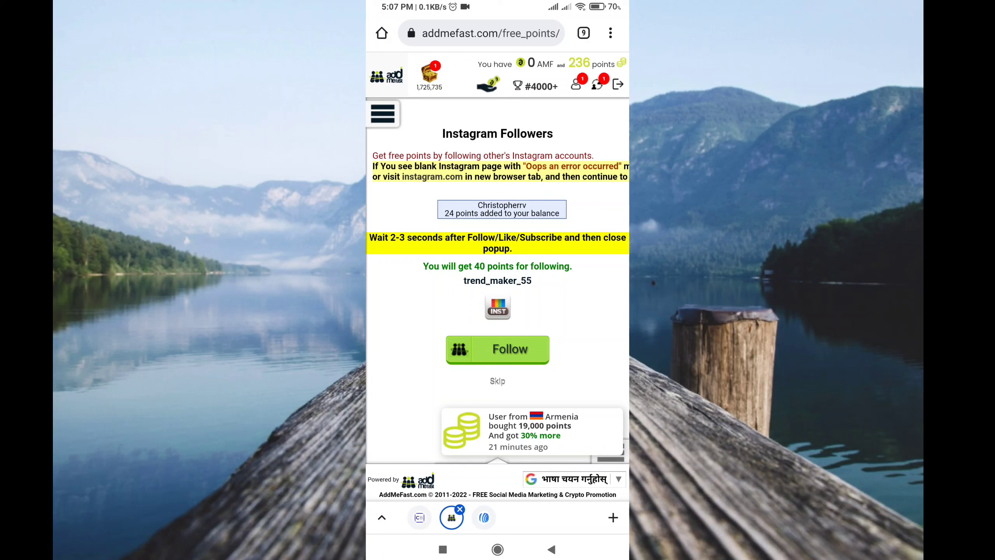
# Step: Follow trend_maker_55 for 40 points and submit the confirmation
pyautogui.click(498, 348)
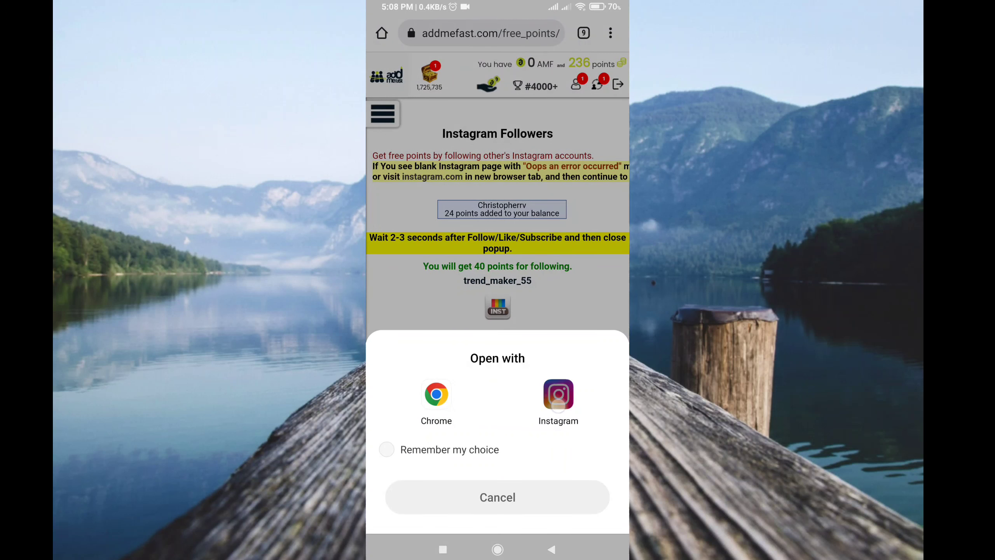
pyautogui.click(559, 401)
pyautogui.click(427, 209)
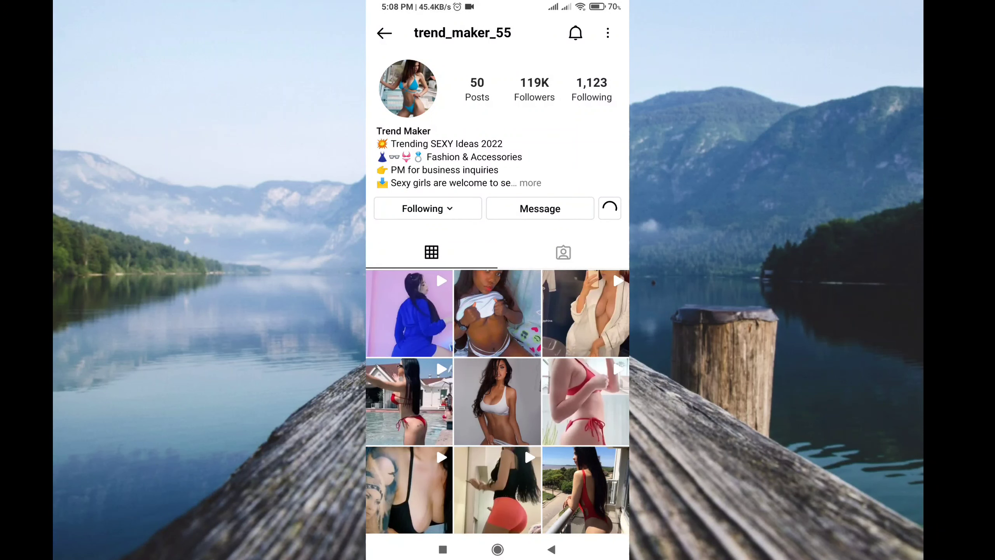
pyautogui.click(551, 550)
pyautogui.click(552, 549)
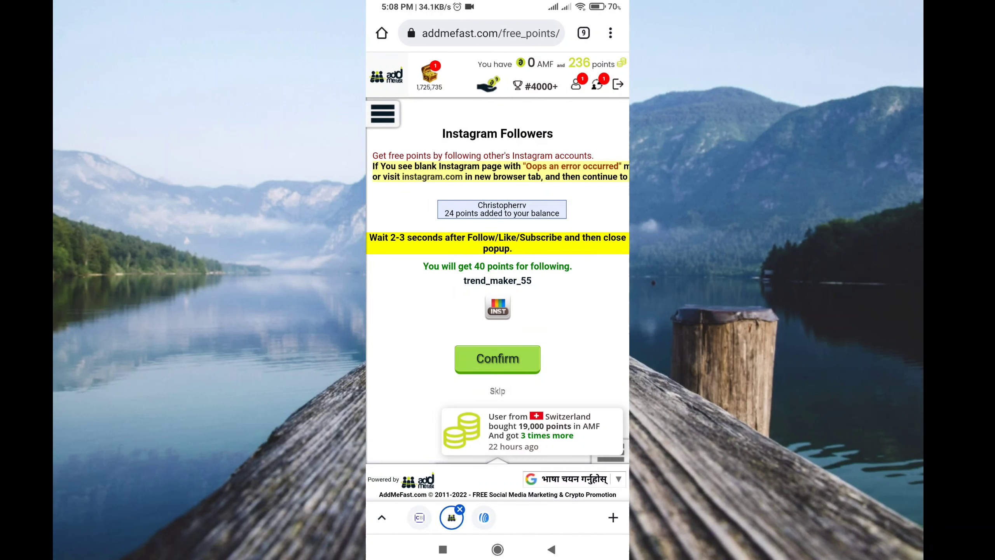
pyautogui.click(498, 359)
# Step: Open the hamburger menu to show the FREE Points task types
pyautogui.click(383, 114)
pyautogui.scroll(-5, 440, 312)
pyautogui.scroll(-5, 440, 311)
pyautogui.scroll(3, 472, 250)
pyautogui.scroll(3, 440, 311)
pyautogui.scroll(2, 439, 311)
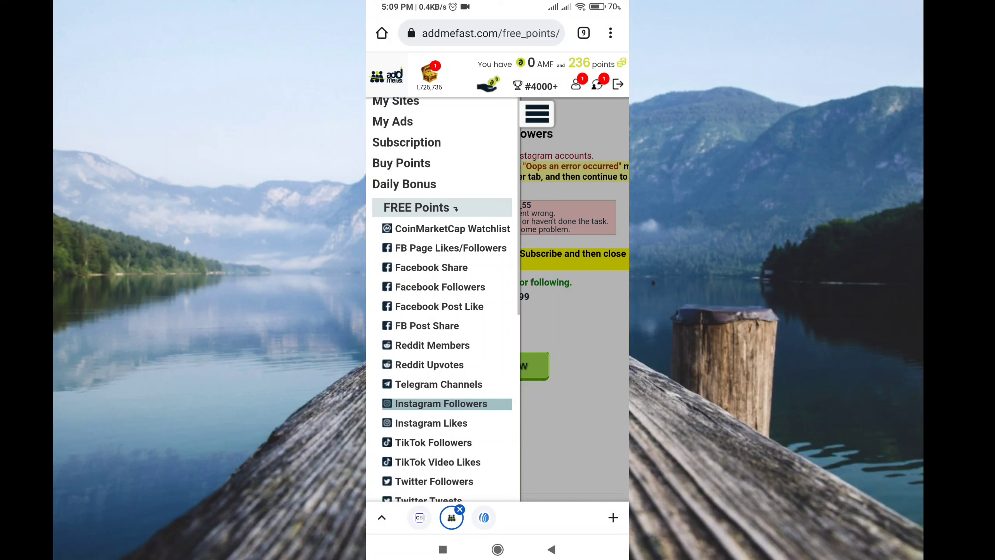